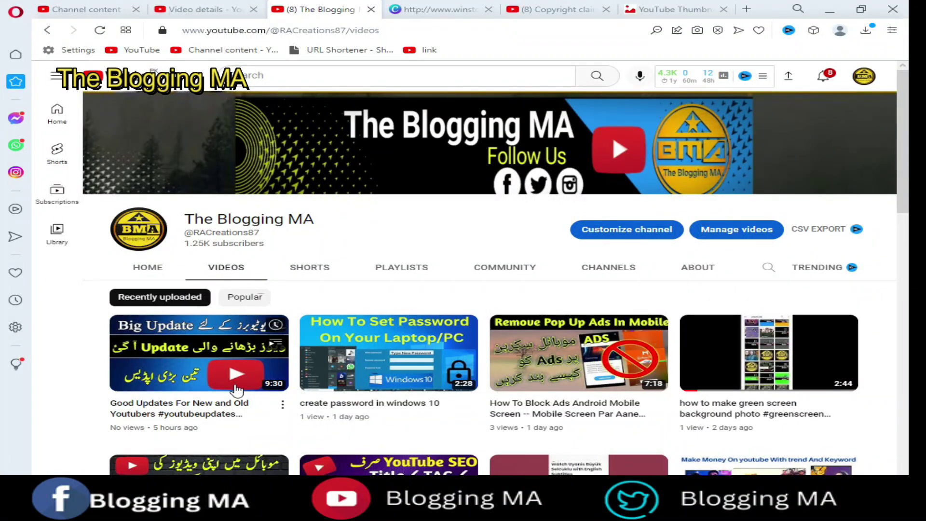
Move the Canva heading right of the screenshots and replace its text with 'how to'
{"action": "scroll", "coordinate": [355, 321], "scroll_direction": "down", "scroll_amount": 1}
{"action": "scroll", "coordinate": [355, 321], "scroll_direction": "down", "scroll_amount": 3}
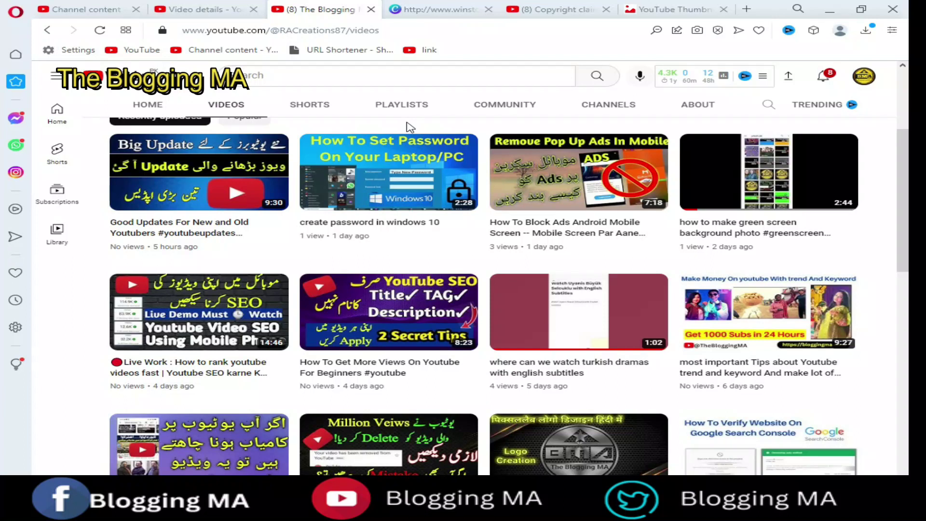
{"action": "mouse_move", "coordinate": [579, 352]}
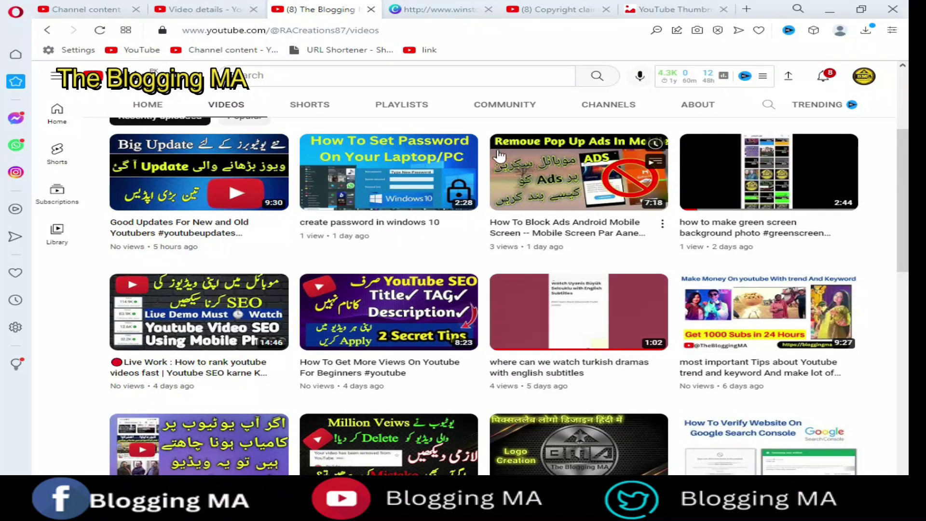
{"action": "left_click", "coordinate": [422, 9]}
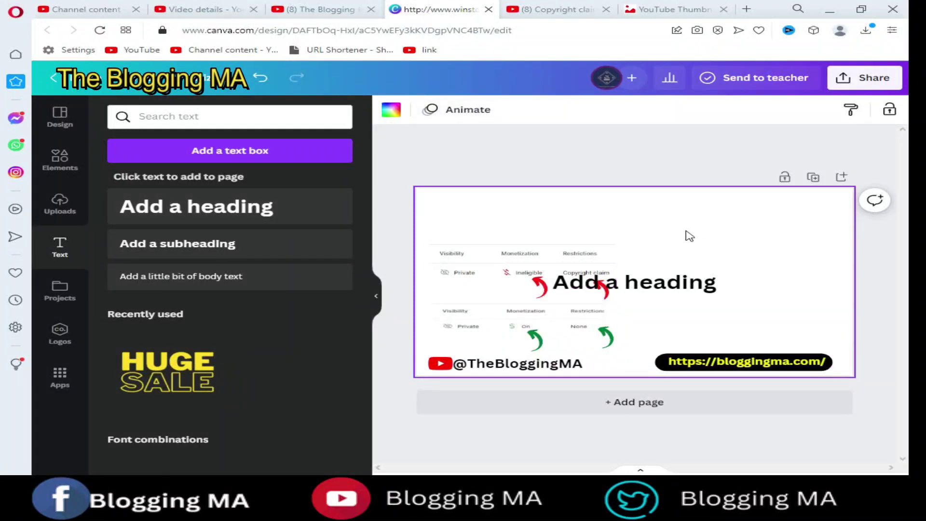
{"action": "left_click_drag", "start_coordinate": [652, 289], "coordinate": [755, 241]}
{"action": "double_click", "coordinate": [756, 240]}
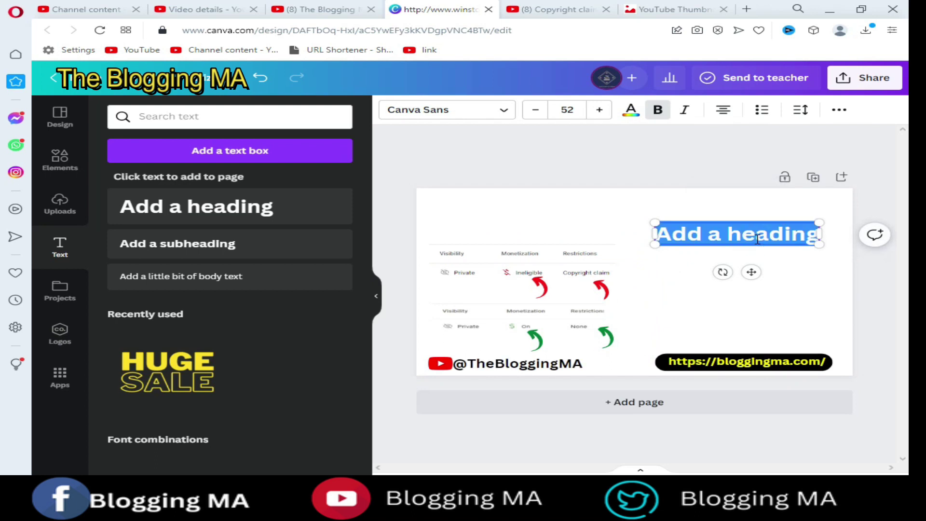
{"action": "type", "text": "how to"}
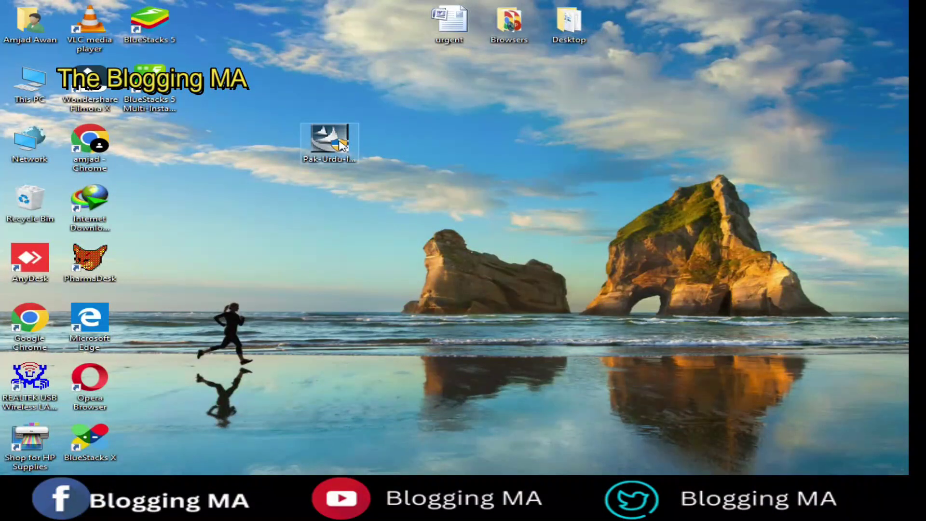
{"action": "left_click", "coordinate": [338, 144]}
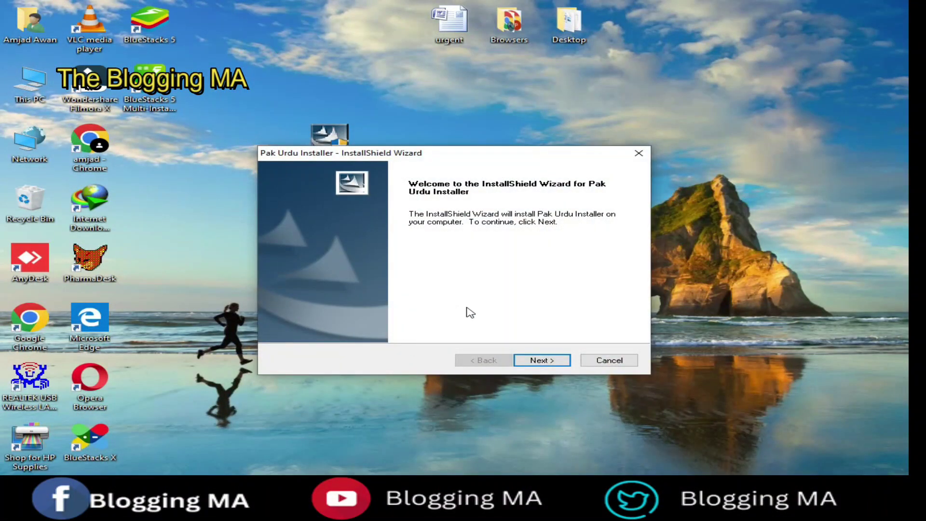
Install Pak Urdu Installer, choosing to restart the computer later, and close the wizard
{"action": "left_click", "coordinate": [543, 361]}
{"action": "left_click", "coordinate": [549, 362]}
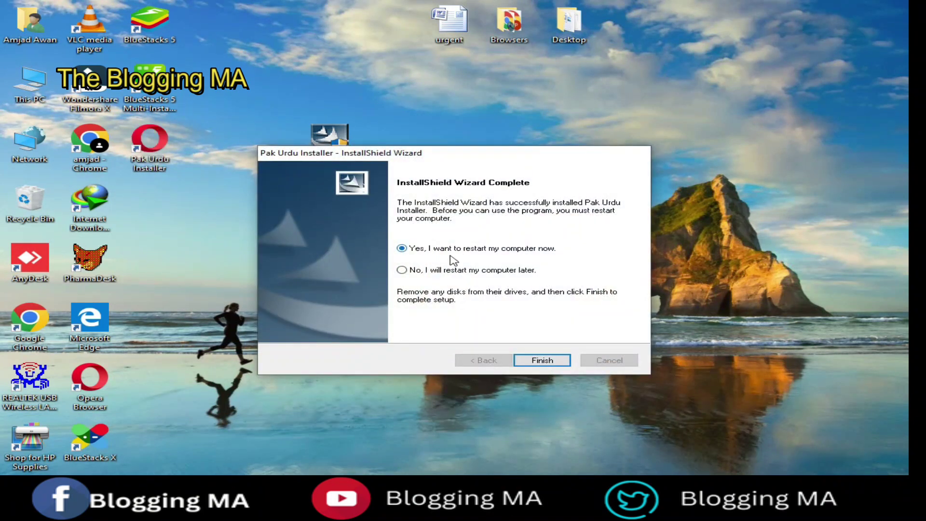
{"action": "left_click", "coordinate": [434, 270]}
{"action": "left_click", "coordinate": [540, 363]}
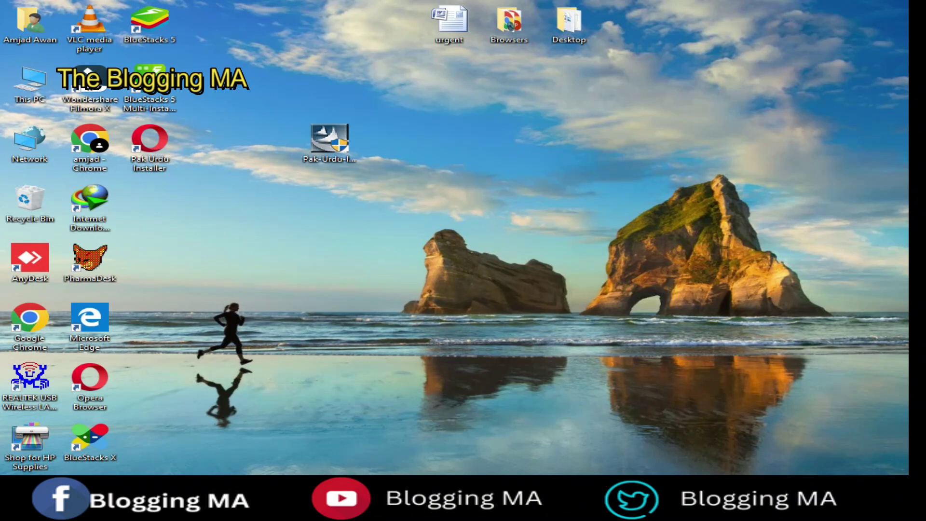
{"action": "left_click", "coordinate": [731, 512]}
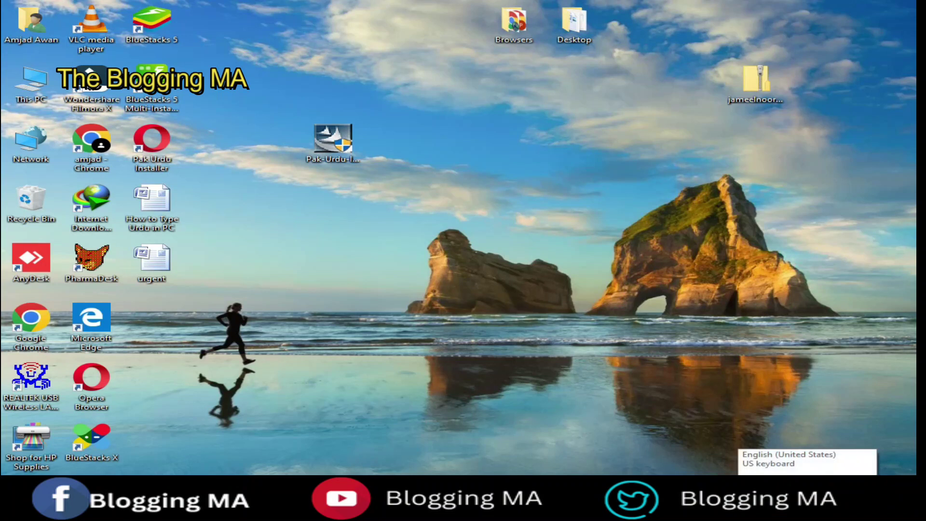
Install the Jameel Noori Nastaleeq Kasheeda .ttf from the zip, then close the preview and folder
{"action": "double_click", "coordinate": [756, 82]}
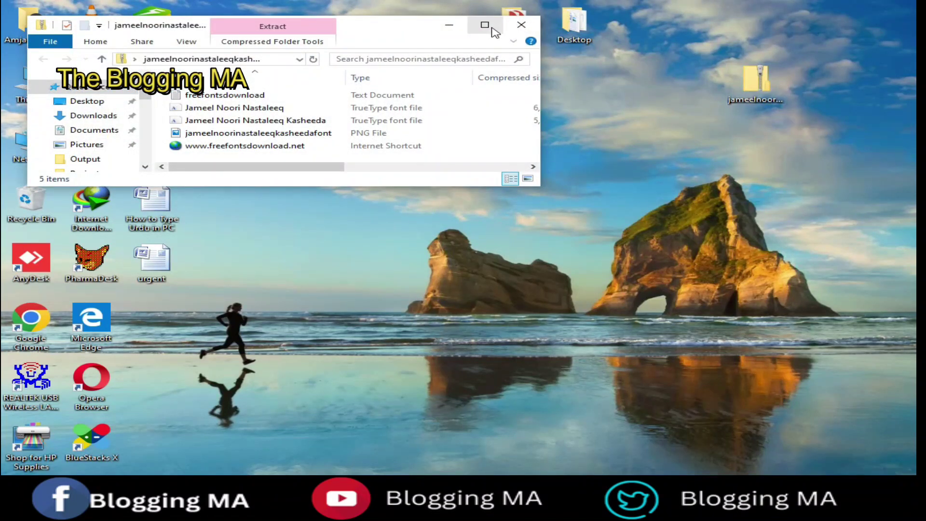
{"action": "double_click", "coordinate": [220, 121]}
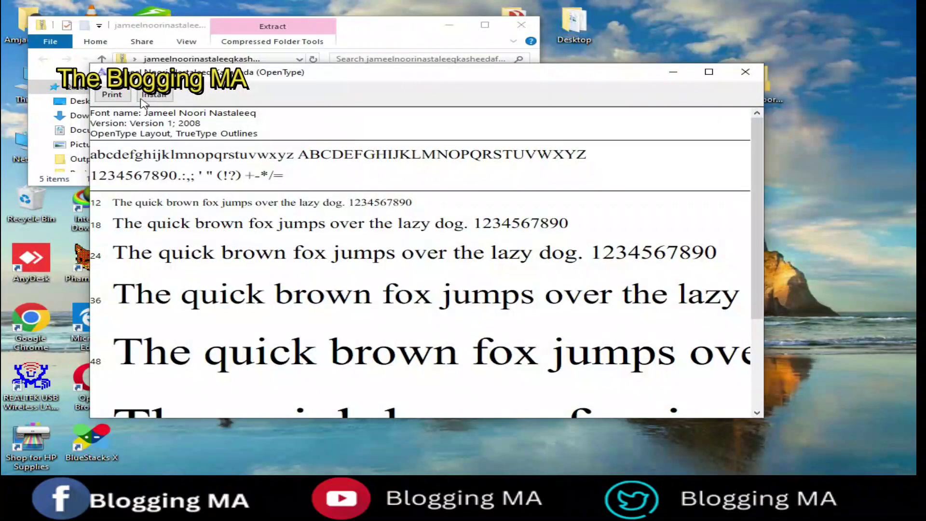
{"action": "left_click", "coordinate": [155, 97]}
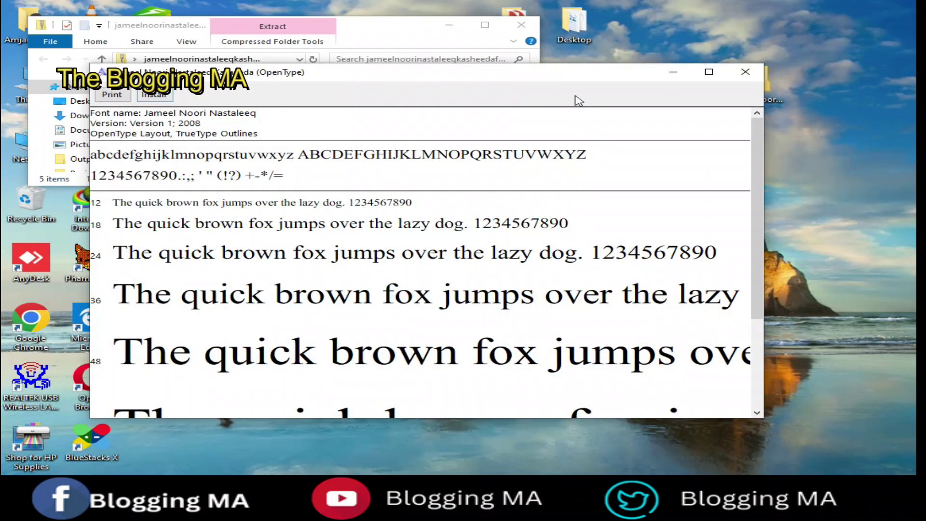
{"action": "left_click", "coordinate": [746, 72]}
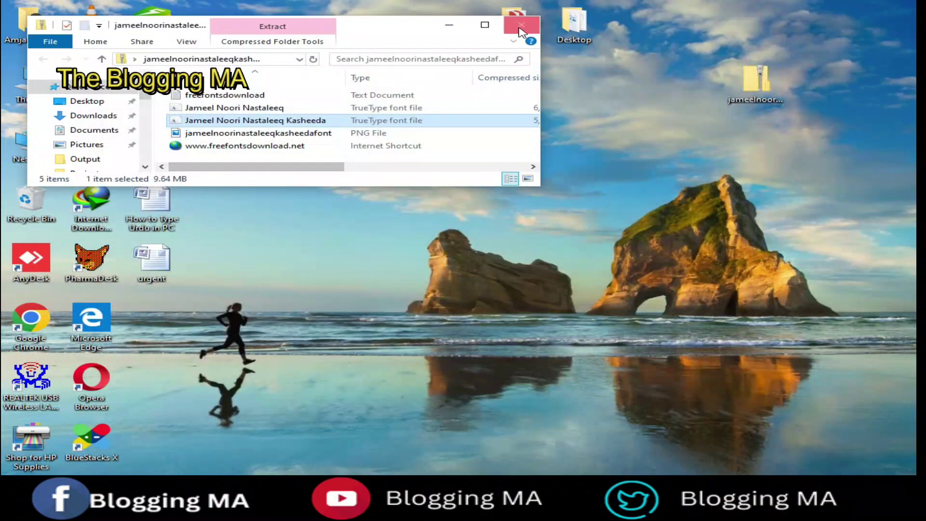
{"action": "left_click", "coordinate": [521, 24]}
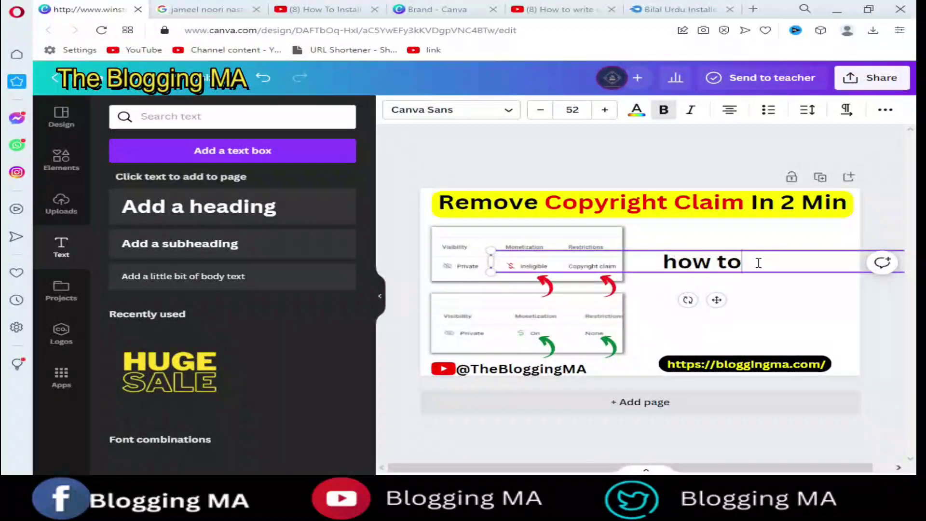
Clear the 'how to' heading text and switch keyboard input to Urdu (Pakistan)
{"action": "key", "text": "BackSpace"}
{"action": "key", "text": "BackSpace"}
{"action": "key", "text": "BackSpace"}
{"action": "key", "text": "BackSpace"}
{"action": "key", "text": "BackSpace"}
{"action": "key", "text": "BackSpace"}
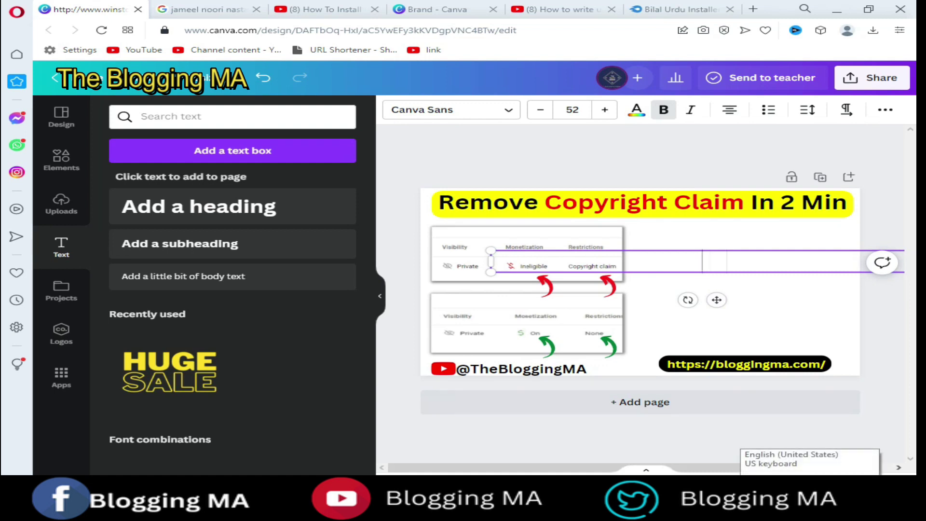
{"action": "left_click", "coordinate": [811, 511]}
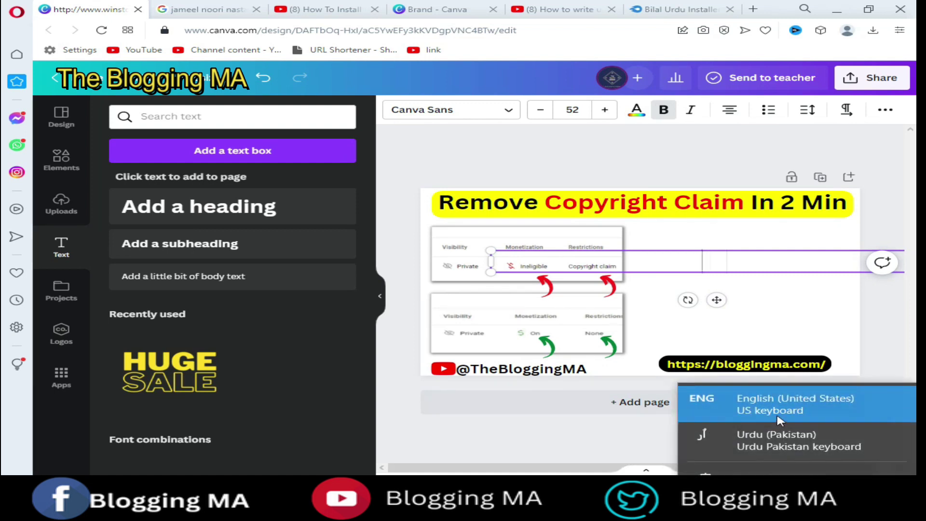
{"action": "left_click", "coordinate": [760, 447]}
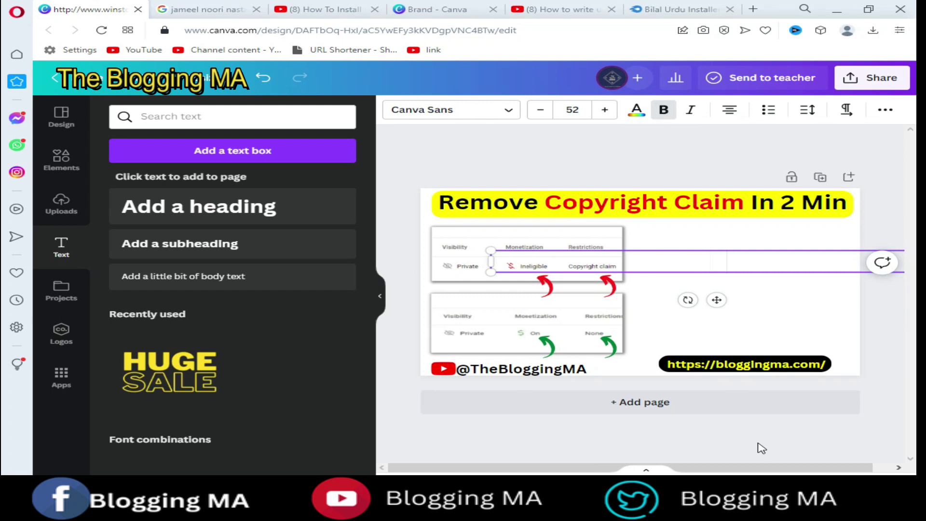
Type the Urdu word سبسکرائب in the text box, correcting its ending, and finish editing
{"action": "type", "text": "س"}
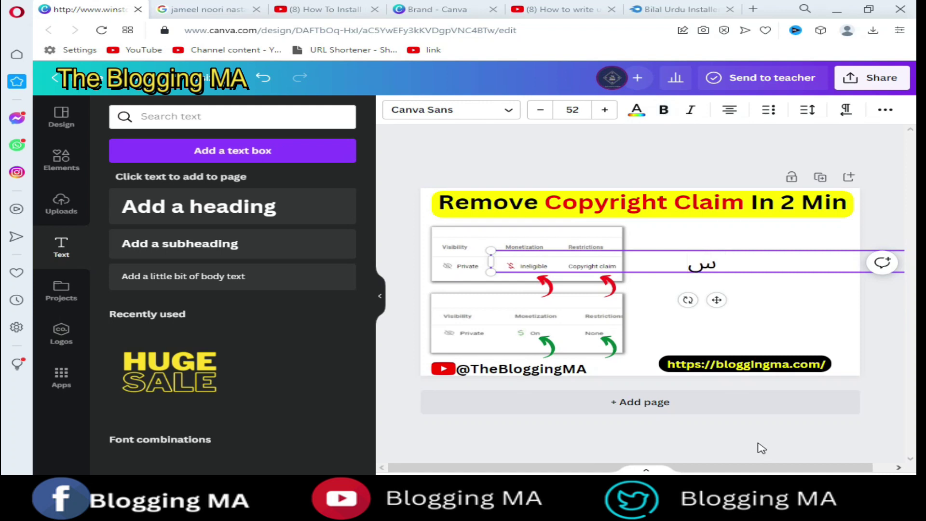
{"action": "type", "text": "بسکرایب"}
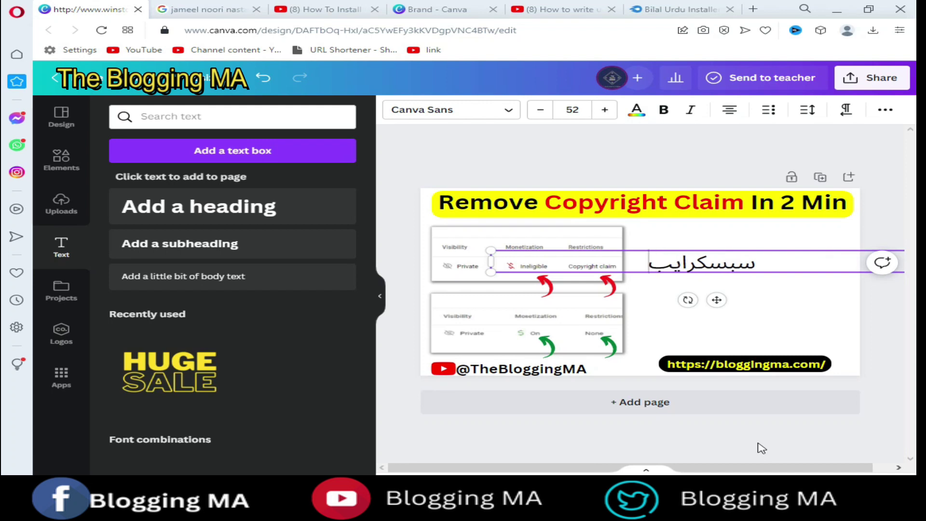
{"action": "key", "text": "BackSpace"}
{"action": "key", "text": "BackSpace"}
{"action": "type", "text": "ئ"}
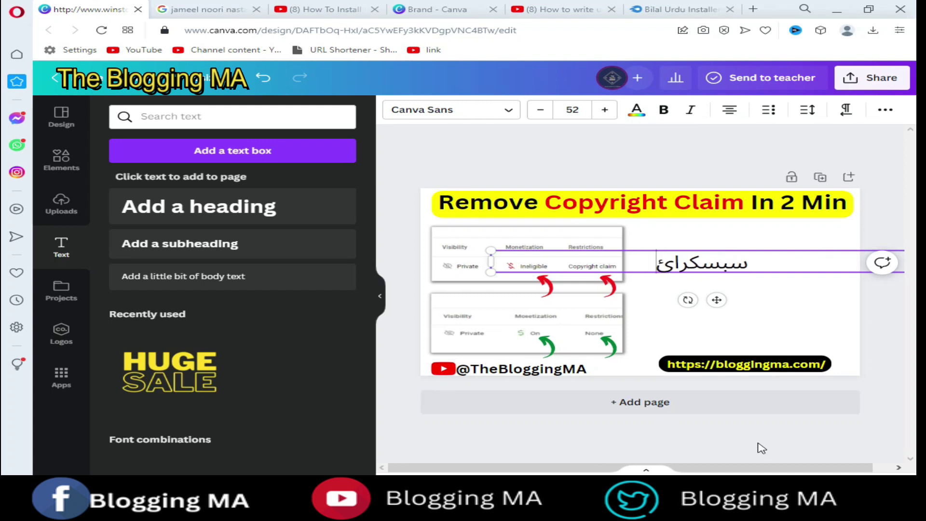
{"action": "type", "text": "ب"}
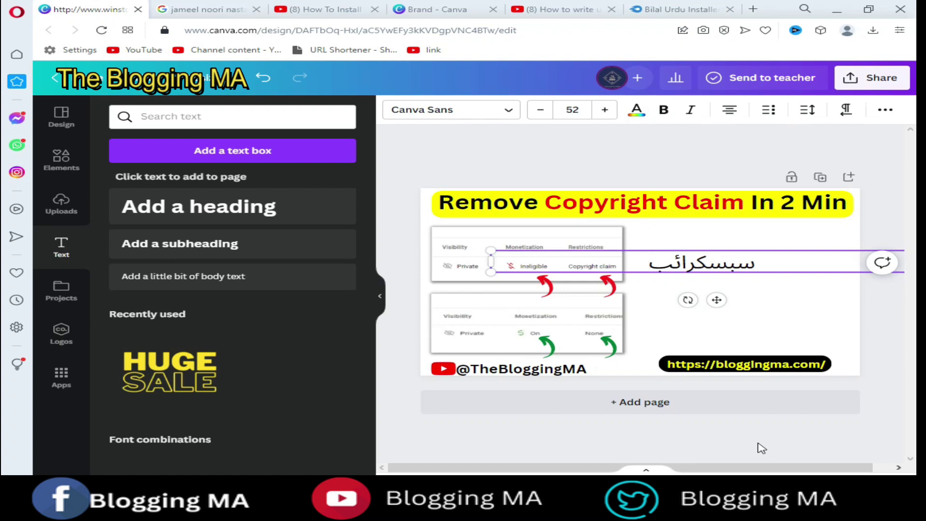
{"action": "left_click", "coordinate": [819, 308]}
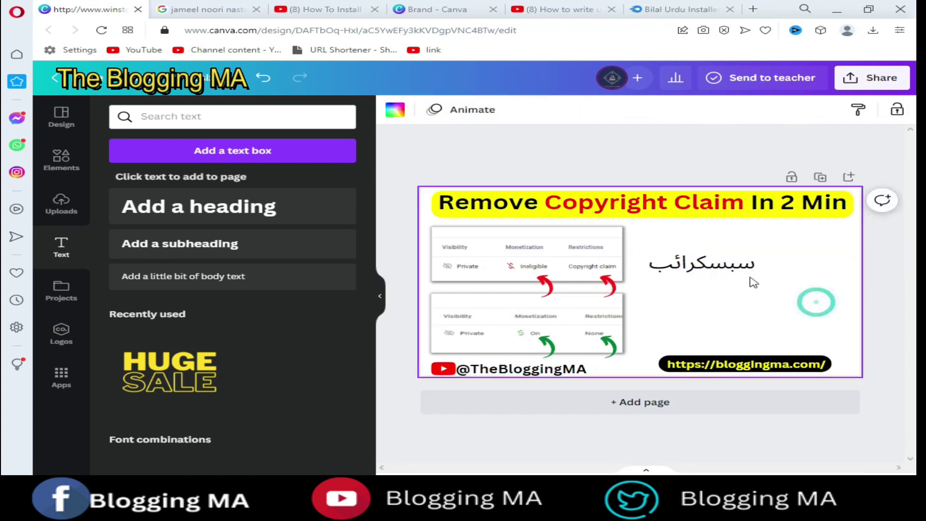
{"action": "left_click", "coordinate": [717, 266]}
Narrow the Urdu text box from its left edge, then bring the Word document forward
{"action": "left_click", "coordinate": [717, 266]}
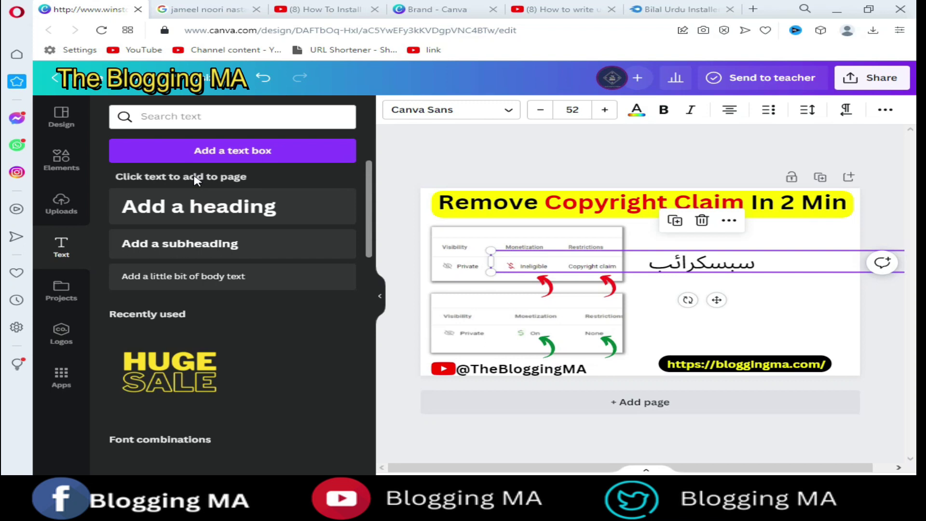
{"action": "mouse_move", "coordinate": [491, 263]}
{"action": "left_mouse_down"}
{"action": "mouse_move", "coordinate": [683, 265]}
{"action": "mouse_move", "coordinate": [673, 275]}
{"action": "left_mouse_up"}
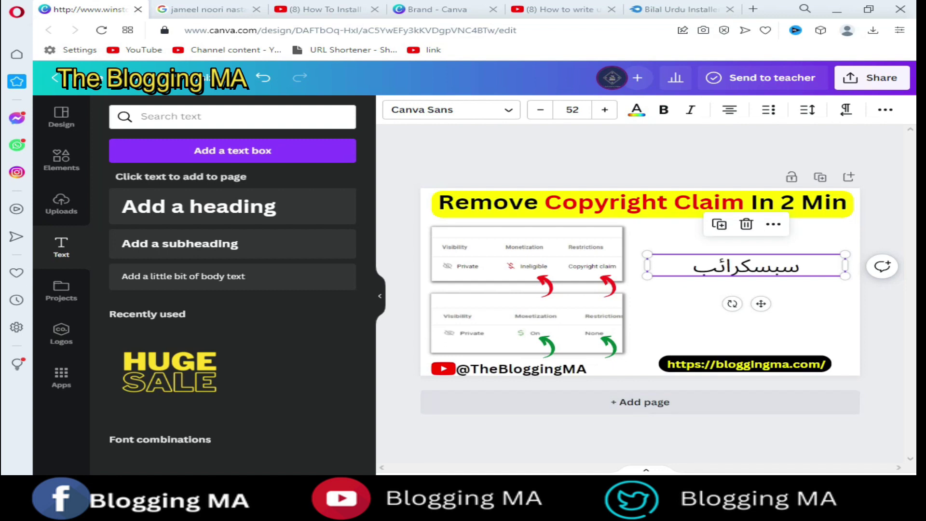
{"action": "left_click", "coordinate": [317, 448]}
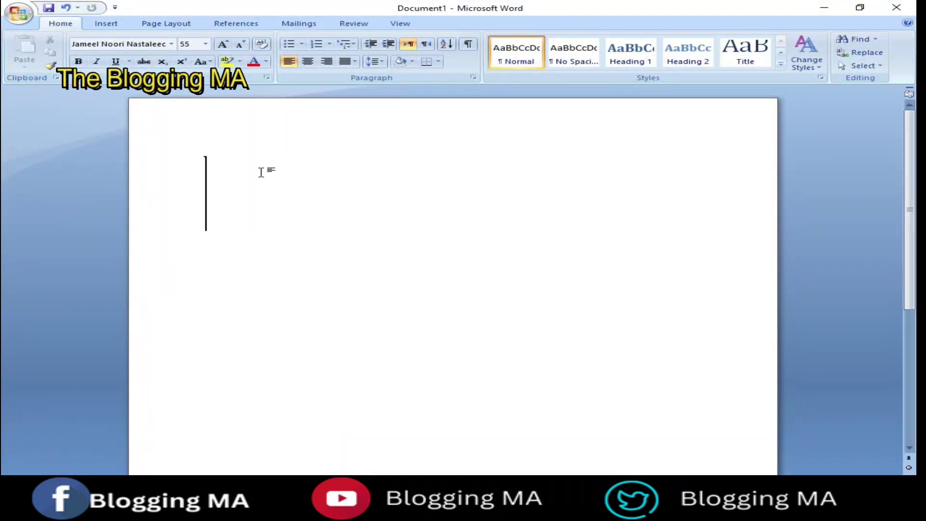
Set the Word typing font to Calibri (Body)
{"action": "left_click", "coordinate": [155, 44]}
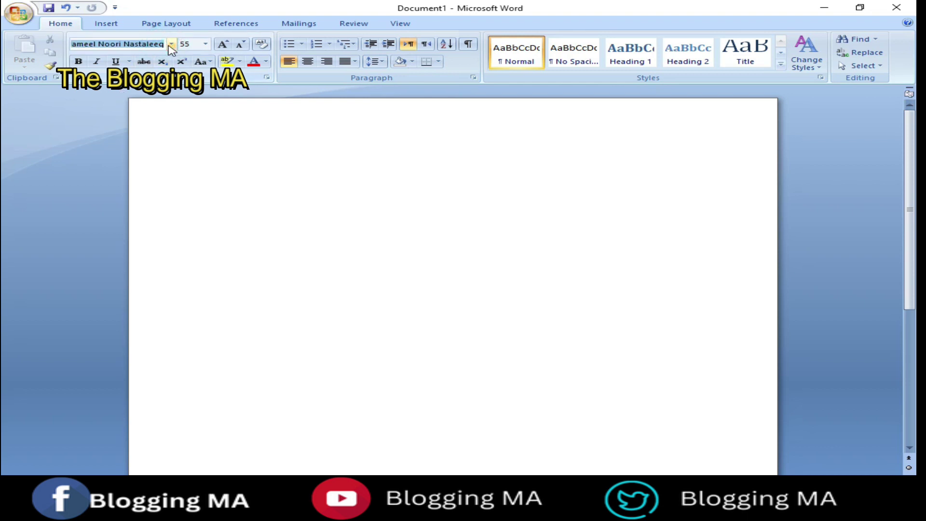
{"action": "left_click", "coordinate": [171, 44]}
{"action": "left_click", "coordinate": [145, 85]}
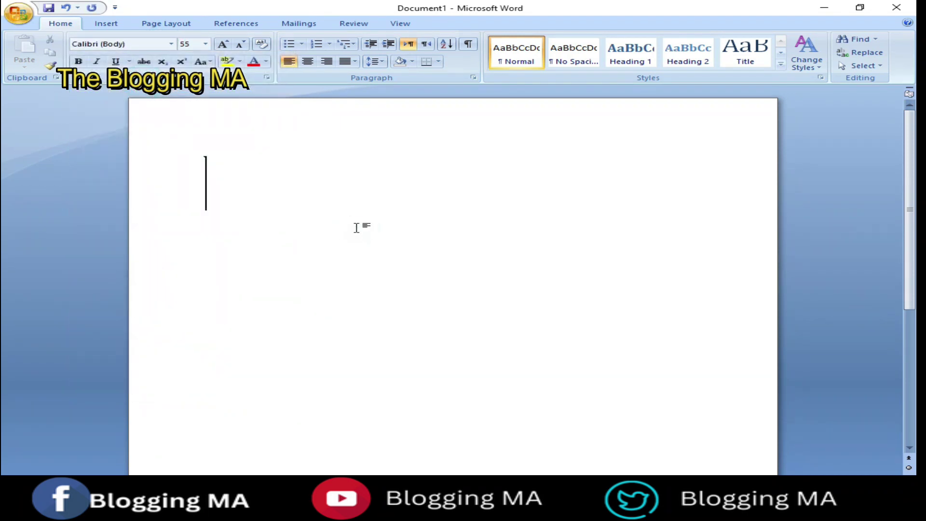
Type the Urdu phrase اپ کیسے ہیں at size 55, fixing mistyped letters
{"action": "type", "text": "ا"}
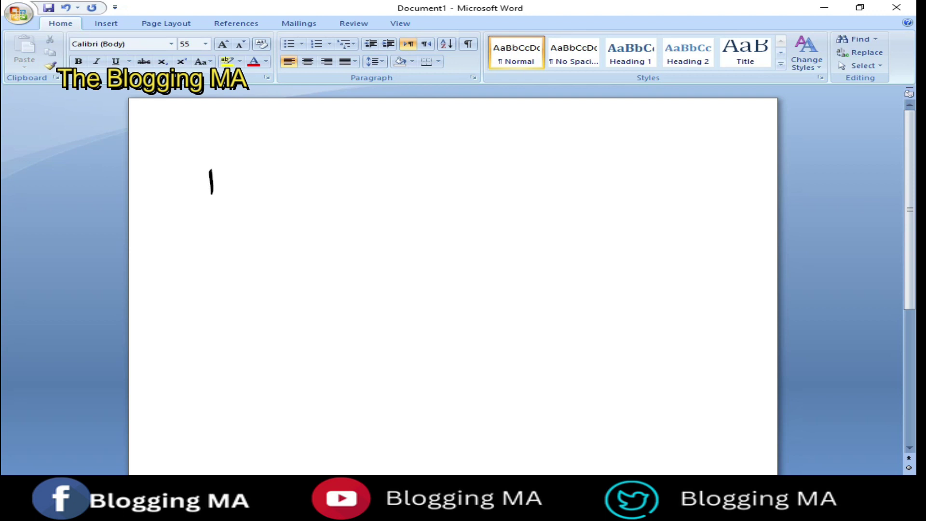
{"action": "type", "text": "ب"}
{"action": "key", "text": "BackSpace"}
{"action": "key", "text": "BackSpace"}
{"action": "type", "text": "اپ ک"}
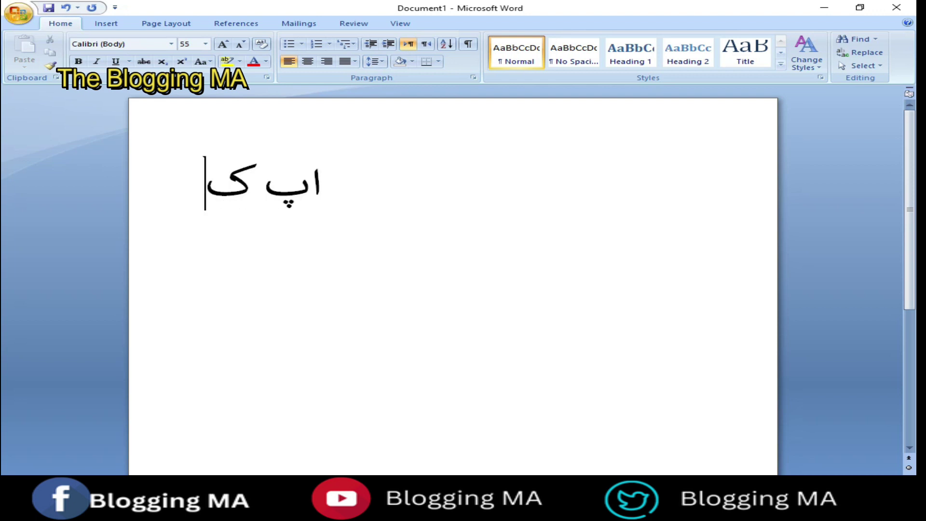
{"action": "type", "text": "ی"}
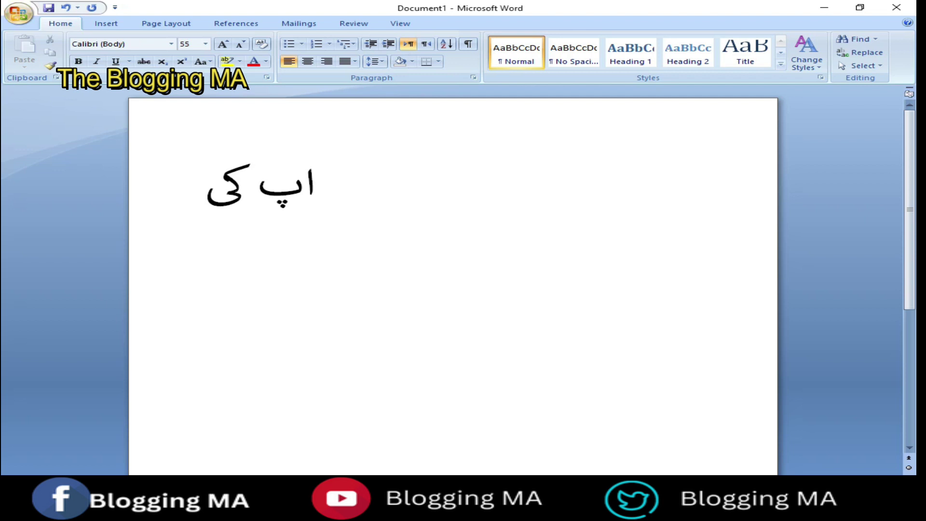
{"action": "type", "text": "سے ھی"}
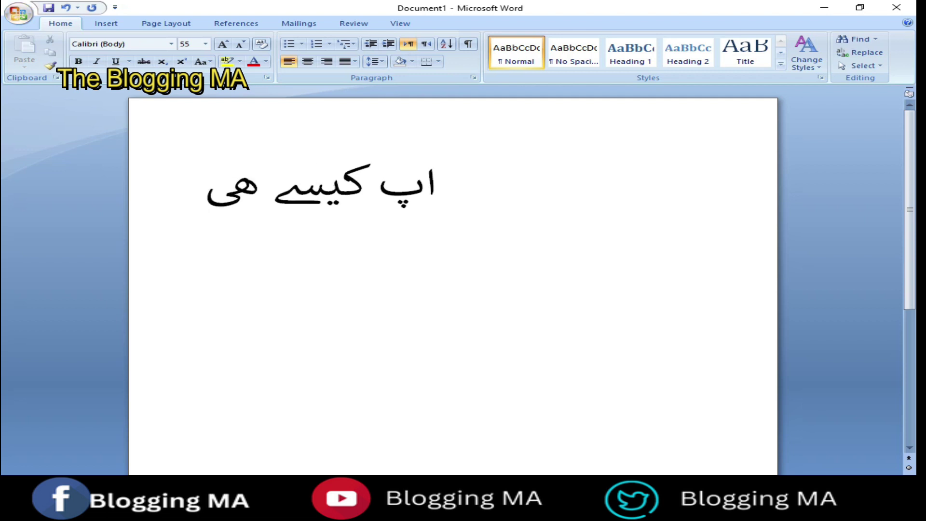
{"action": "type", "text": "ن"}
{"action": "key", "text": "BackSpace"}
{"action": "type", "text": "ں"}
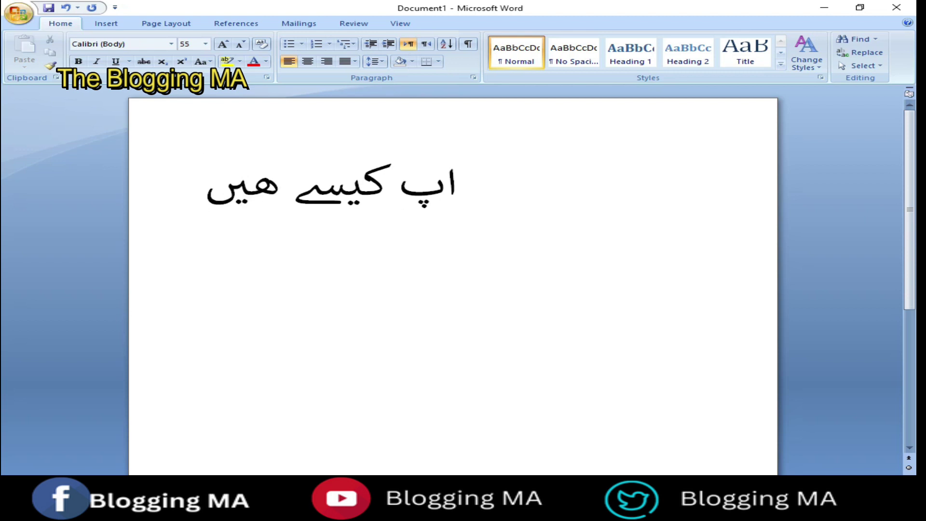
Select the Urdu line and apply the Jameel Noori Nastaleeq font to it
{"action": "left_click_drag", "start_coordinate": [466, 198], "coordinate": [159, 187]}
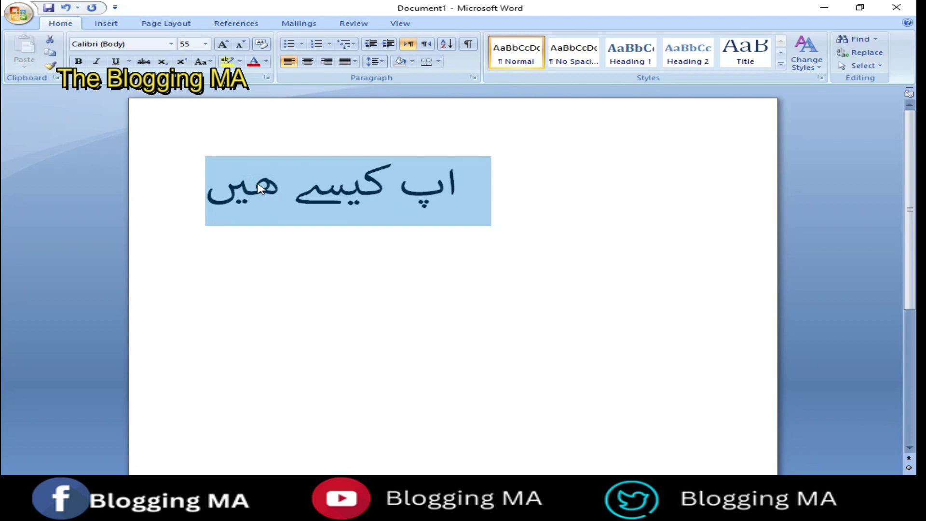
{"action": "left_click", "coordinate": [171, 44]}
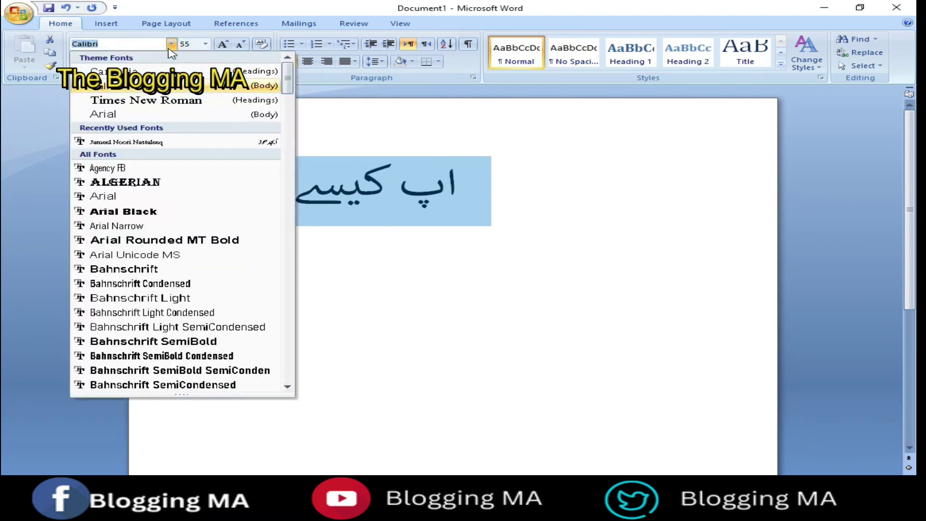
{"action": "scroll", "coordinate": [181, 190], "scroll_direction": "down", "scroll_amount": 2}
{"action": "scroll", "coordinate": [186, 279], "scroll_direction": "down", "scroll_amount": 8}
{"action": "scroll", "coordinate": [186, 299], "scroll_direction": "down", "scroll_amount": 10}
{"action": "scroll", "coordinate": [181, 318], "scroll_direction": "down", "scroll_amount": 10}
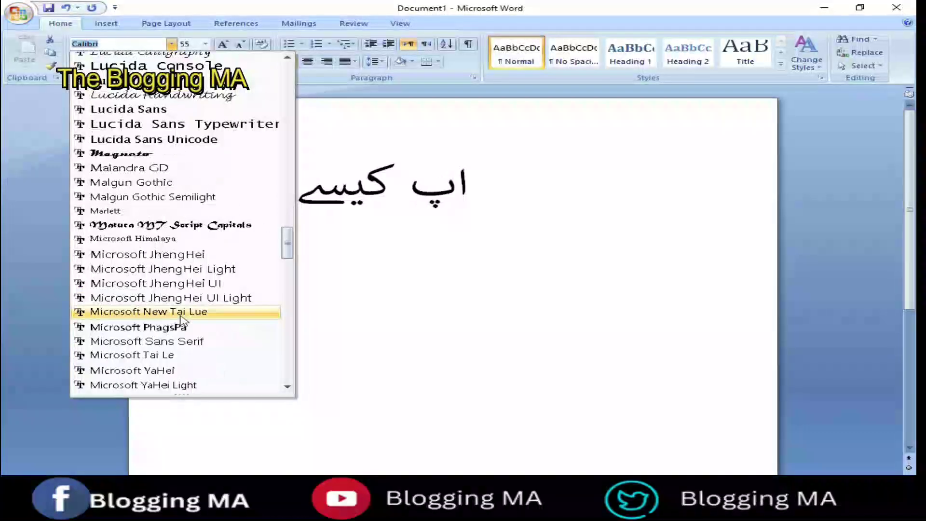
{"action": "scroll", "coordinate": [181, 318], "scroll_direction": "down", "scroll_amount": 6}
{"action": "key", "text": "BackSpace"}
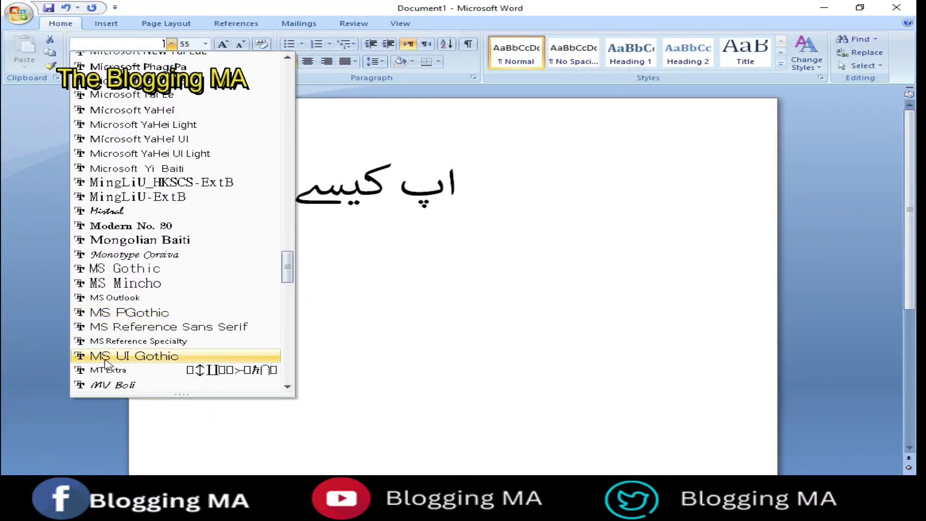
{"action": "mouse_move", "coordinate": [292, 277]}
{"action": "left_mouse_down"}
{"action": "mouse_move", "coordinate": [291, 294]}
{"action": "mouse_move", "coordinate": [292, 248]}
{"action": "mouse_move", "coordinate": [296, 300]}
{"action": "mouse_move", "coordinate": [297, 216]}
{"action": "left_mouse_up"}
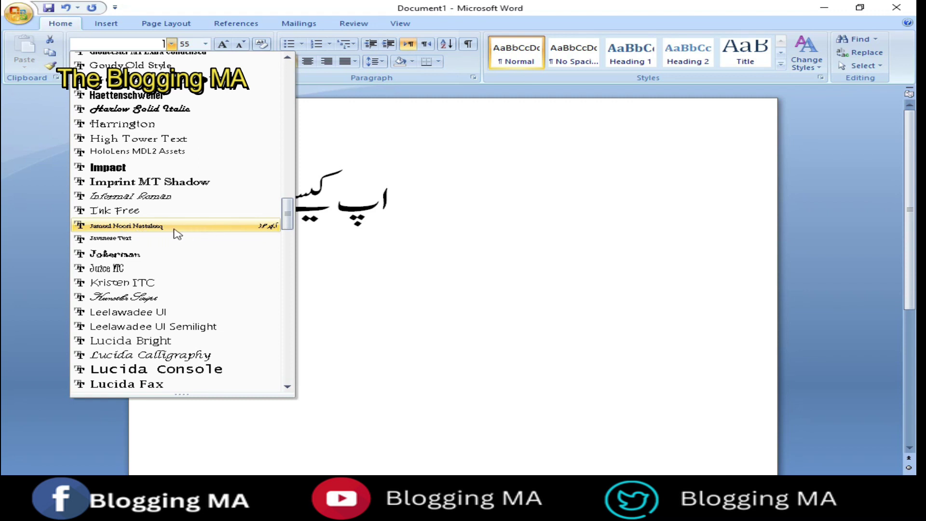
{"action": "left_click", "coordinate": [144, 229]}
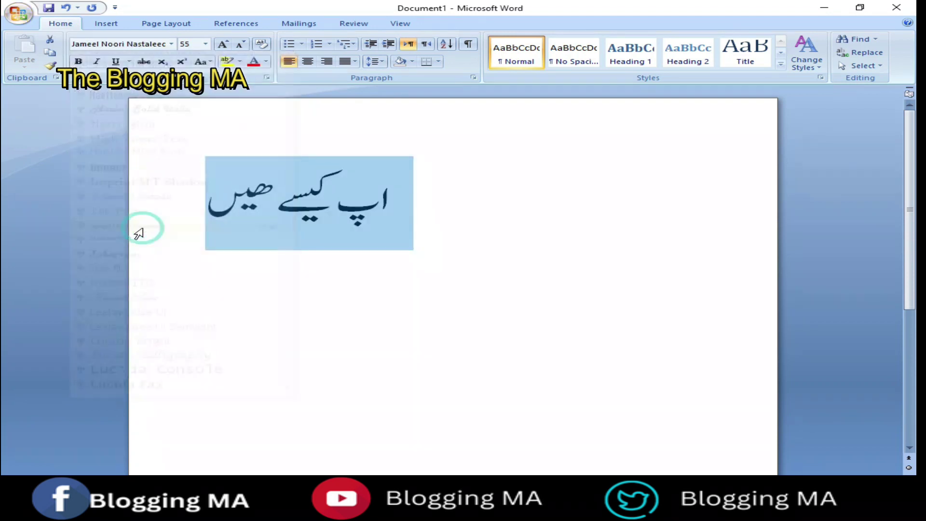
{"action": "left_click", "coordinate": [362, 221]}
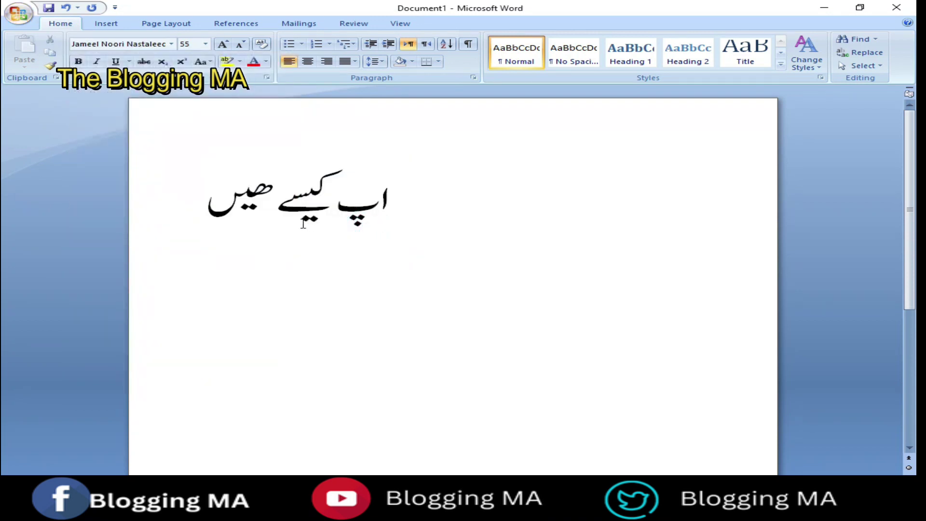